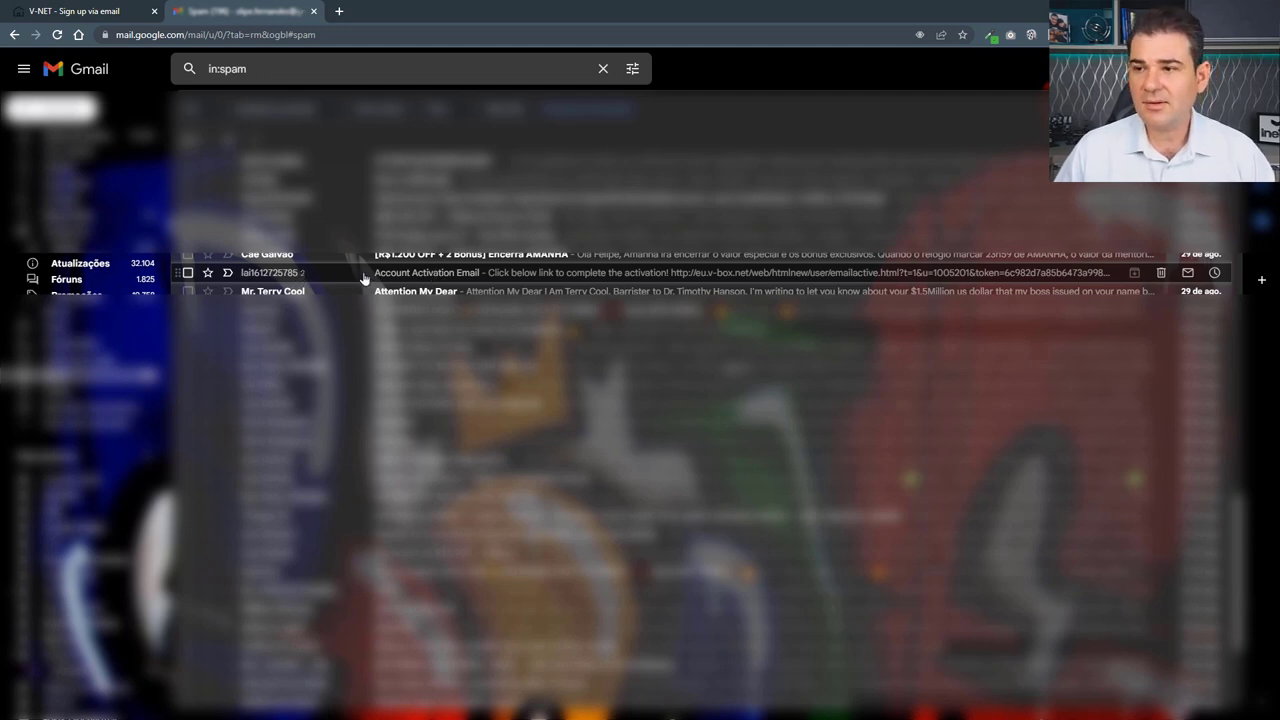
- Open the Account Activation Email in the spam folder and check its sender details
{"action": "left_click", "coordinate": [501, 276]}
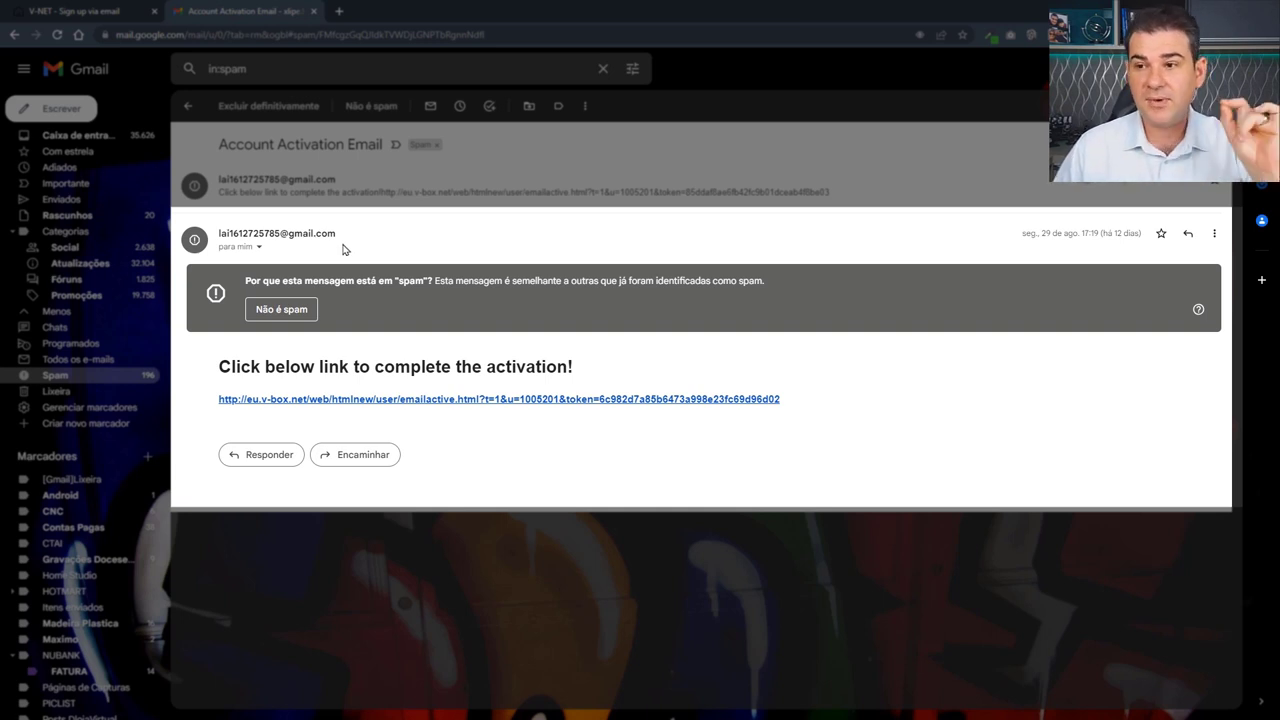
{"action": "left_click", "coordinate": [258, 246]}
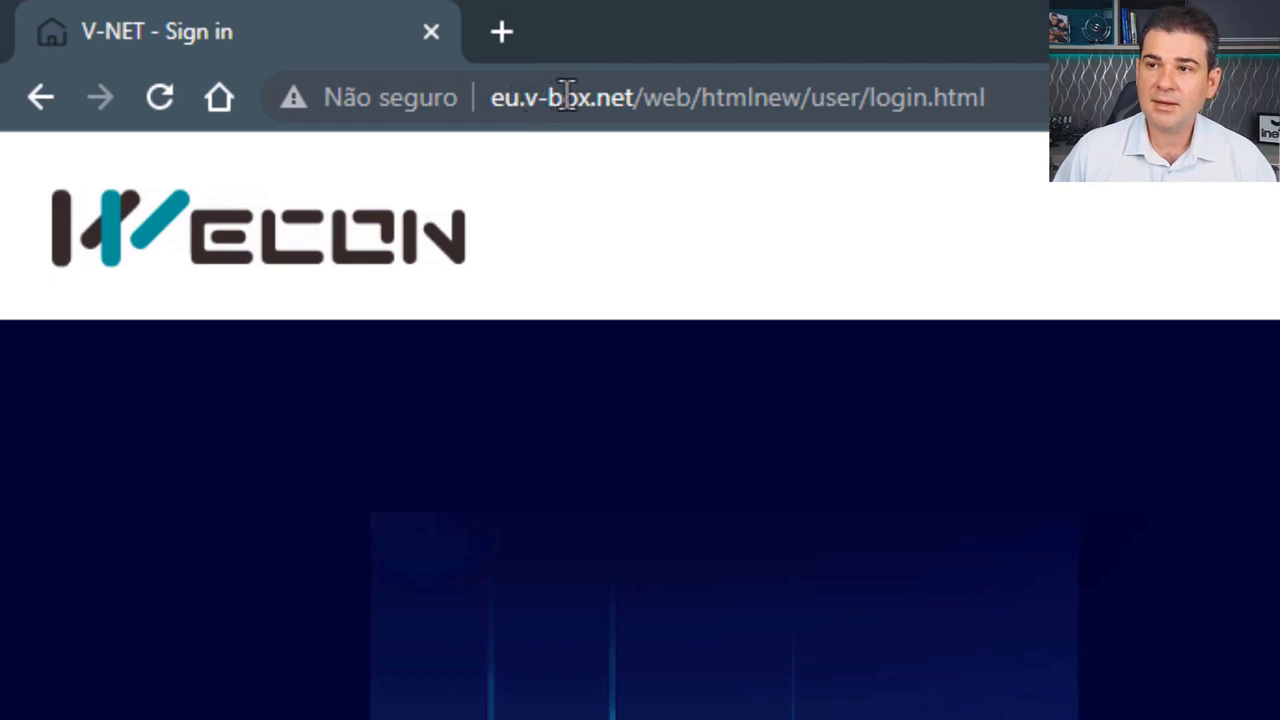
- Load the V-NET site at eu.v-box.net without the login page path and sign in to the account
{"action": "left_click", "coordinate": [645, 100]}
{"action": "key", "text": "shift+End"}
{"action": "key", "text": "BackSpace"}
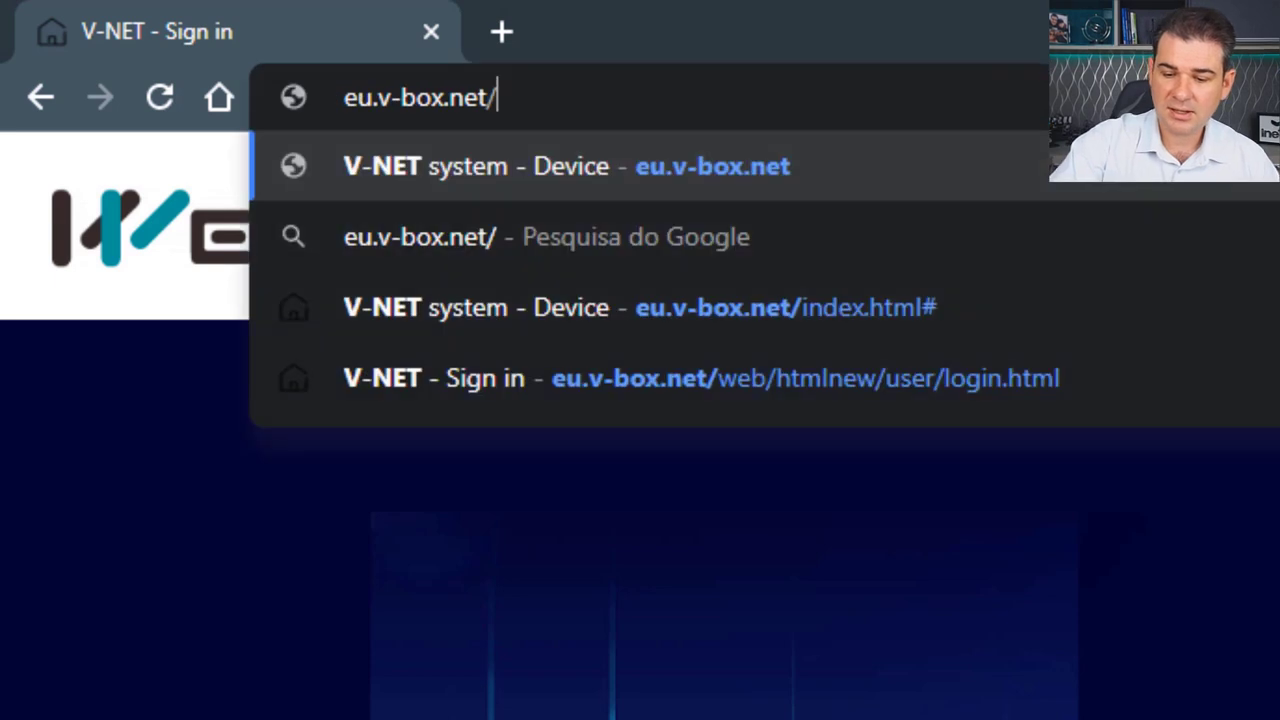
{"action": "key", "text": "Return"}
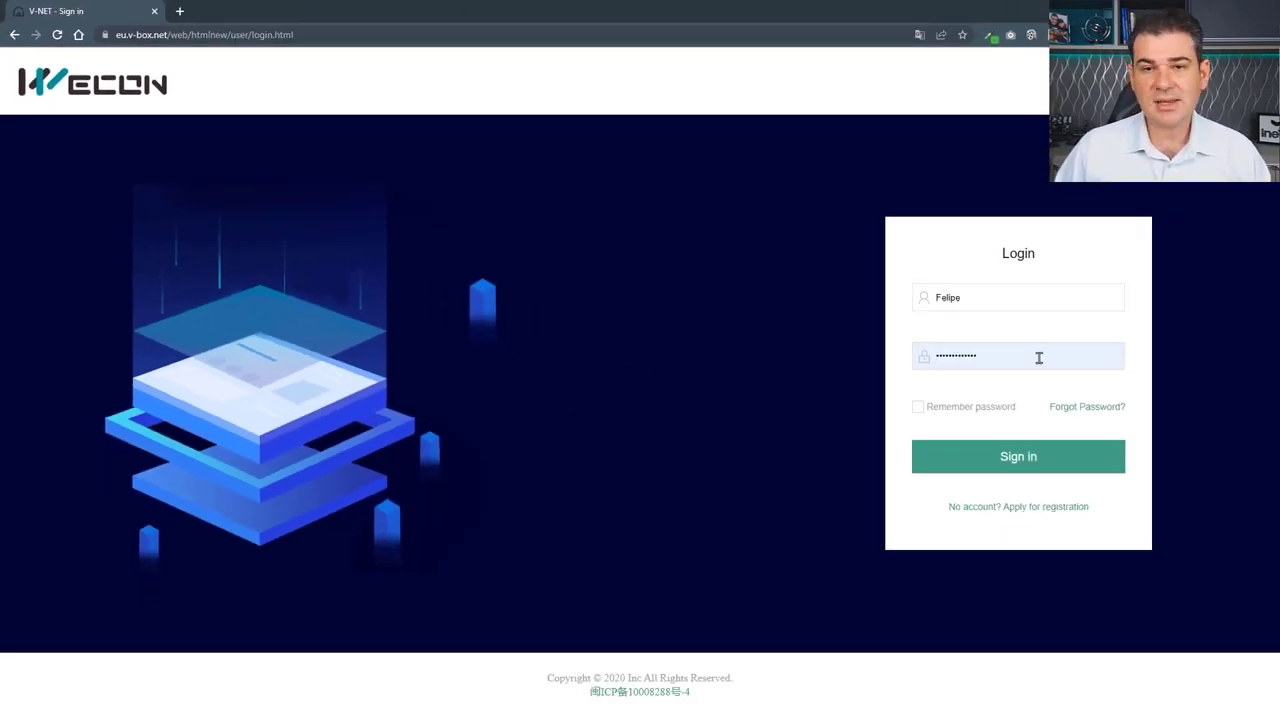
{"action": "left_click", "coordinate": [1018, 457]}
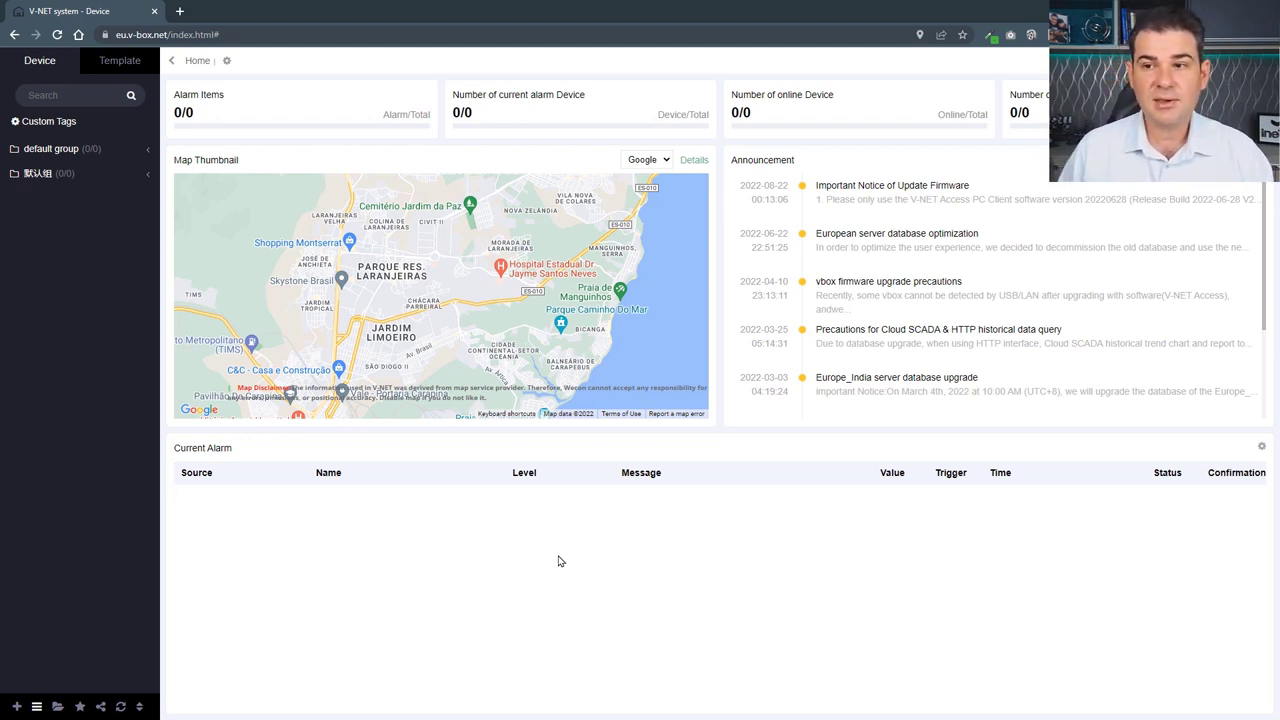
- Open the Add Device form, then switch to PIStudio and copy the HMI's machine code from the project download tool
{"action": "left_click", "coordinate": [16, 706]}
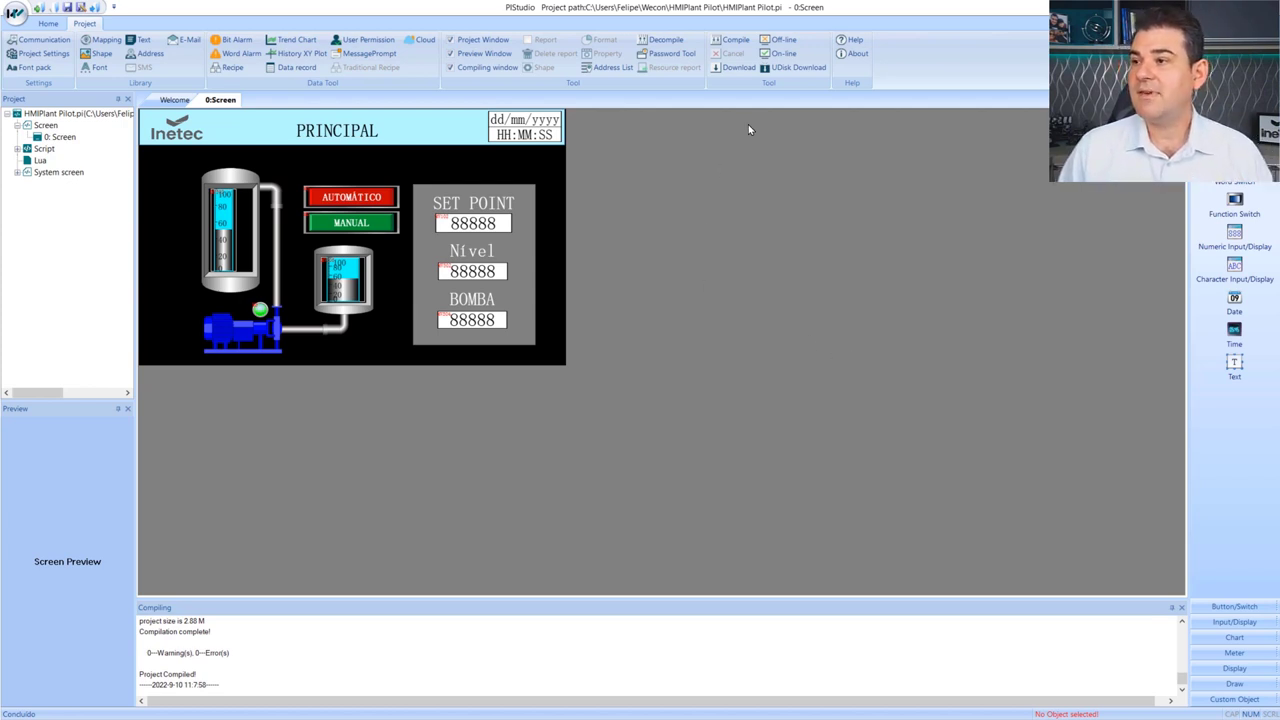
{"action": "left_click", "coordinate": [726, 69]}
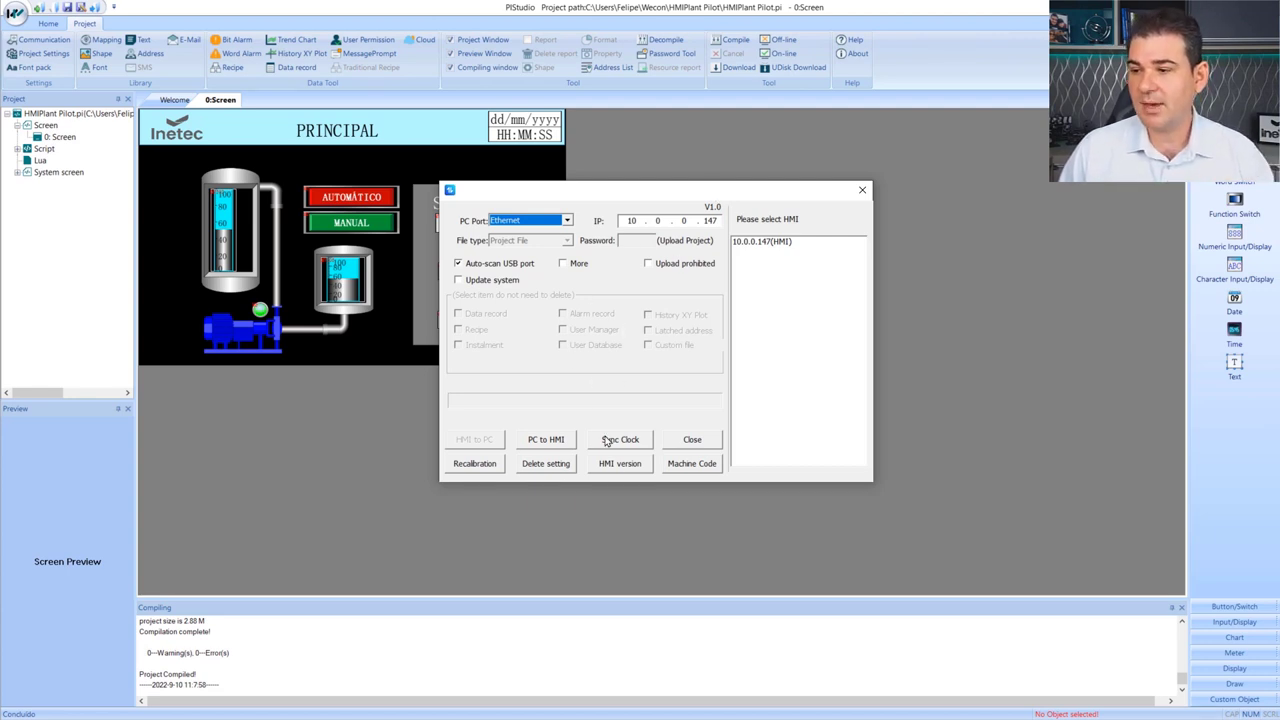
{"action": "left_click", "coordinate": [705, 467]}
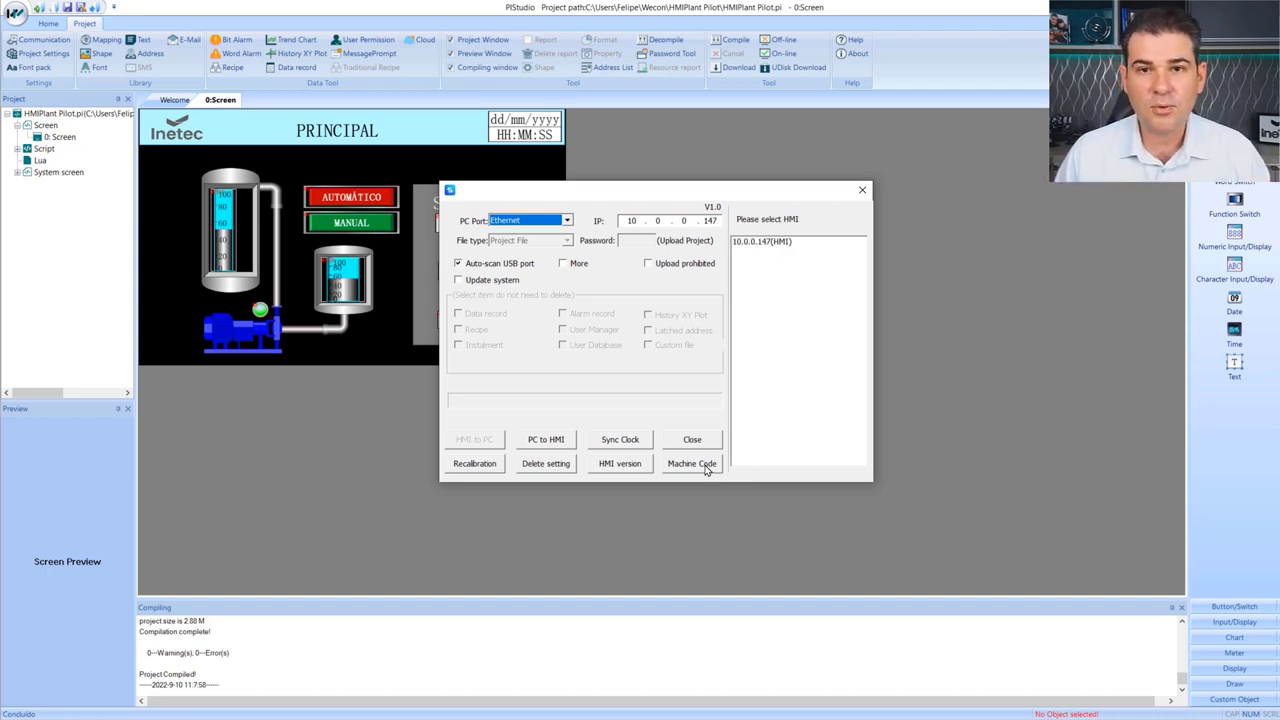
{"action": "left_click", "coordinate": [705, 467]}
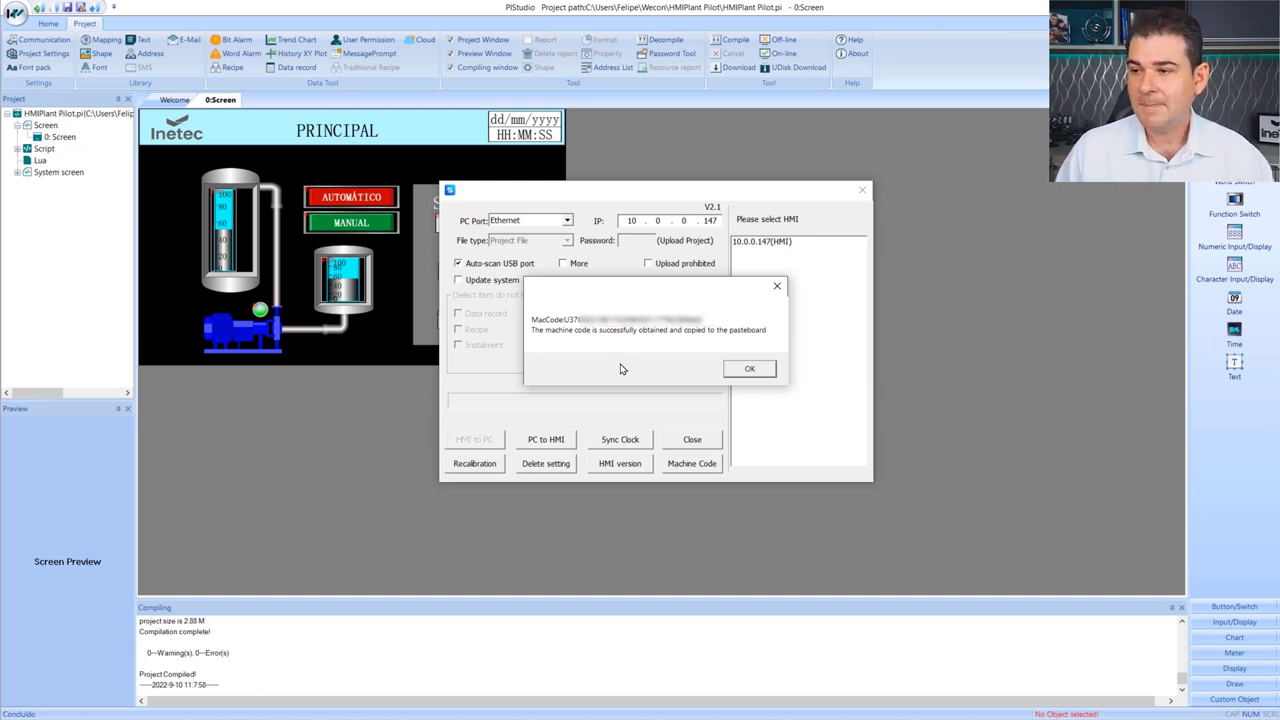
{"action": "left_click", "coordinate": [748, 371]}
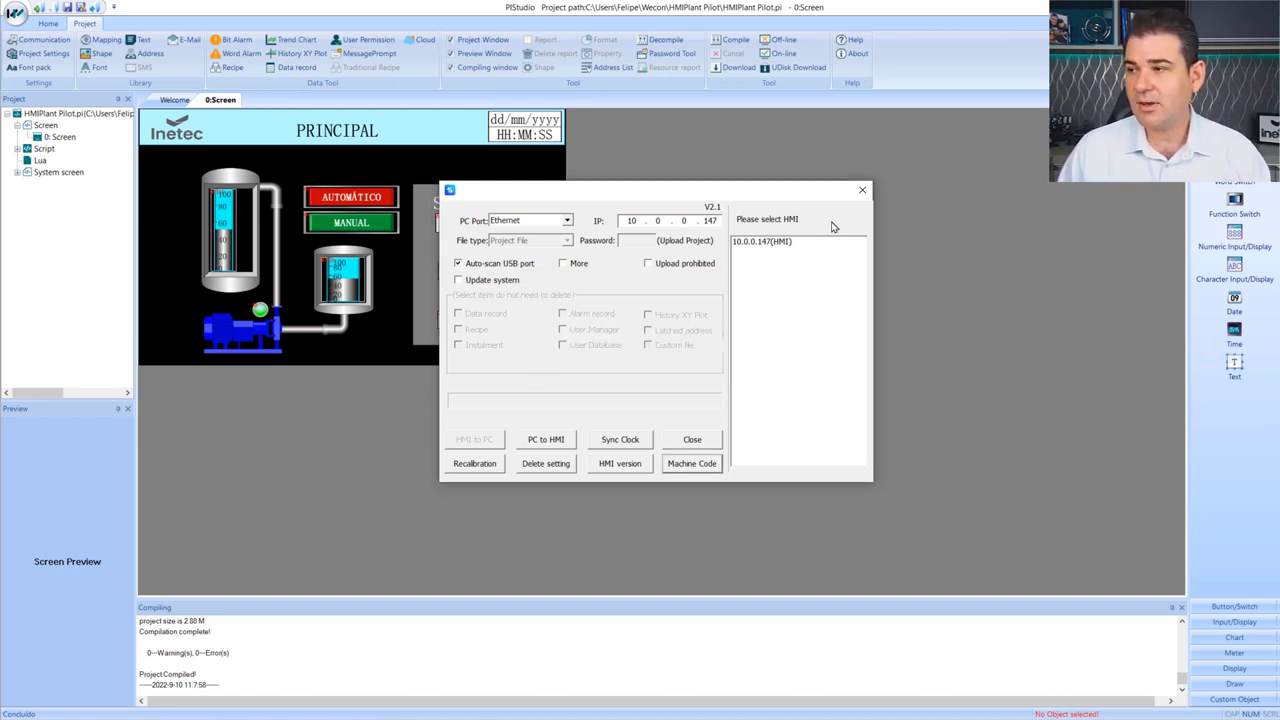
{"action": "left_click", "coordinate": [862, 191]}
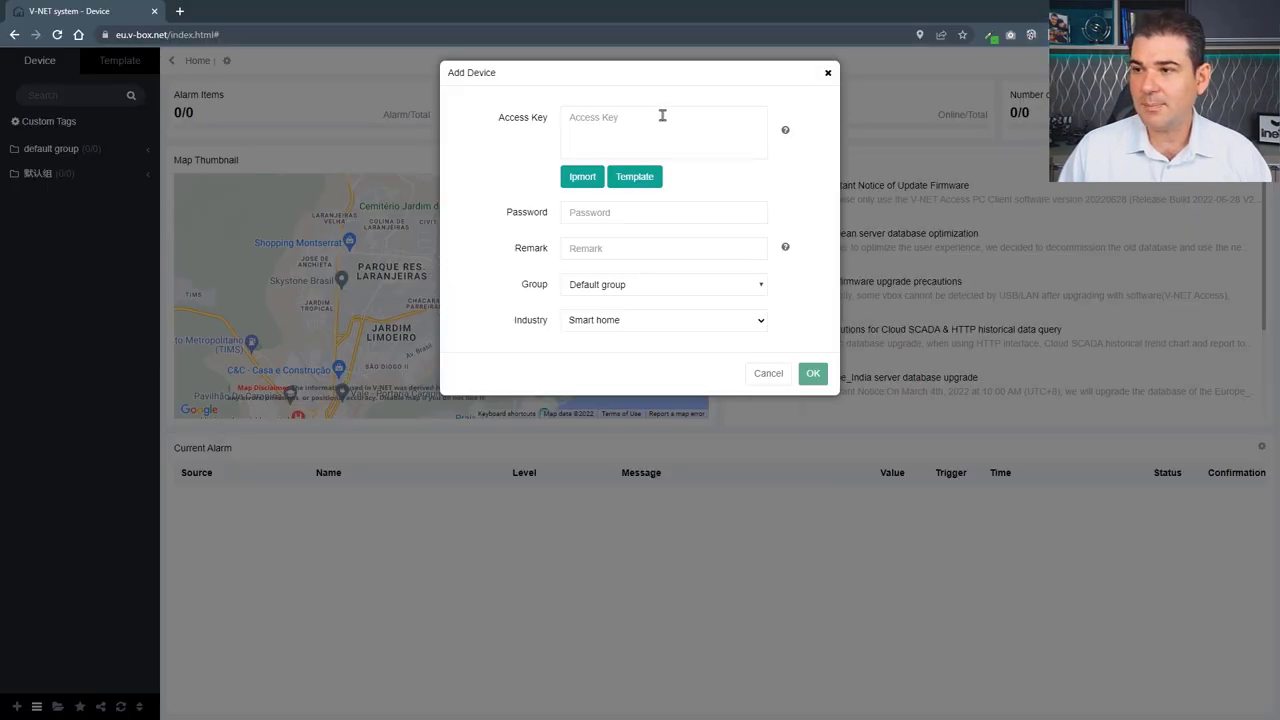
- Switch back to the V-NET Add Device form, paste the machine code as the access key and enter the device password
{"action": "left_click", "coordinate": [662, 116]}
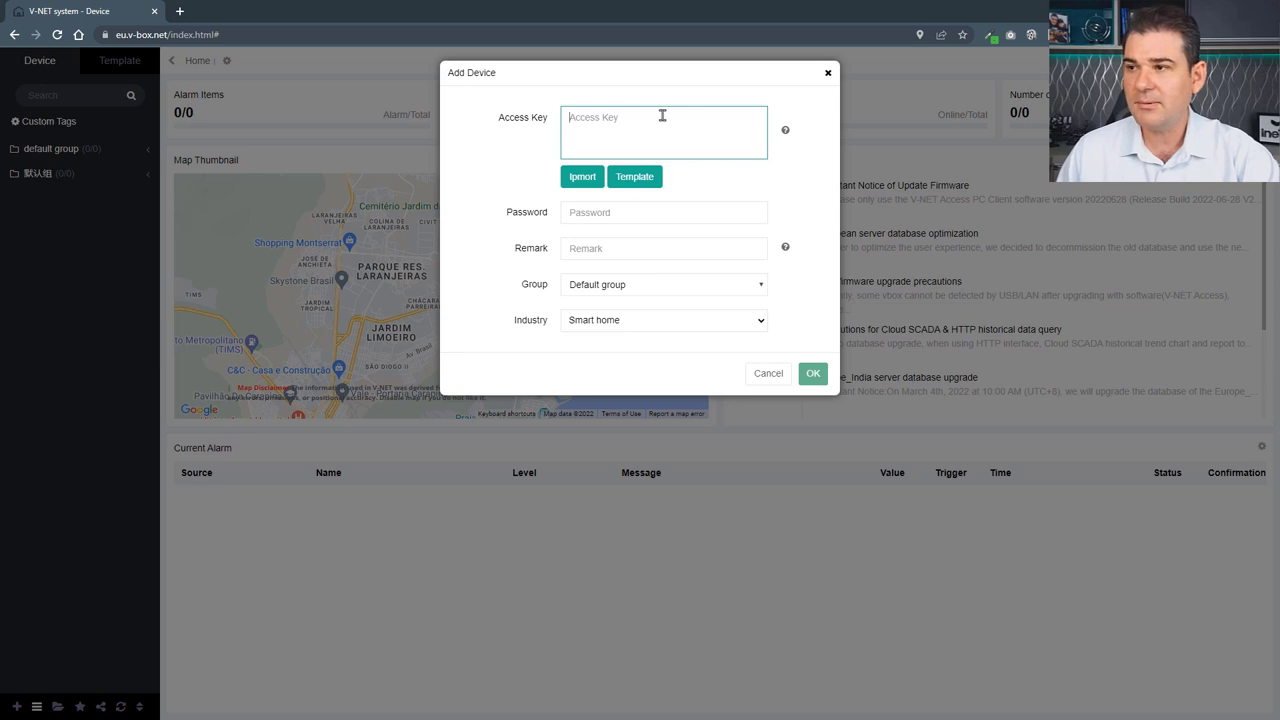
{"action": "key", "text": "ctrl+v"}
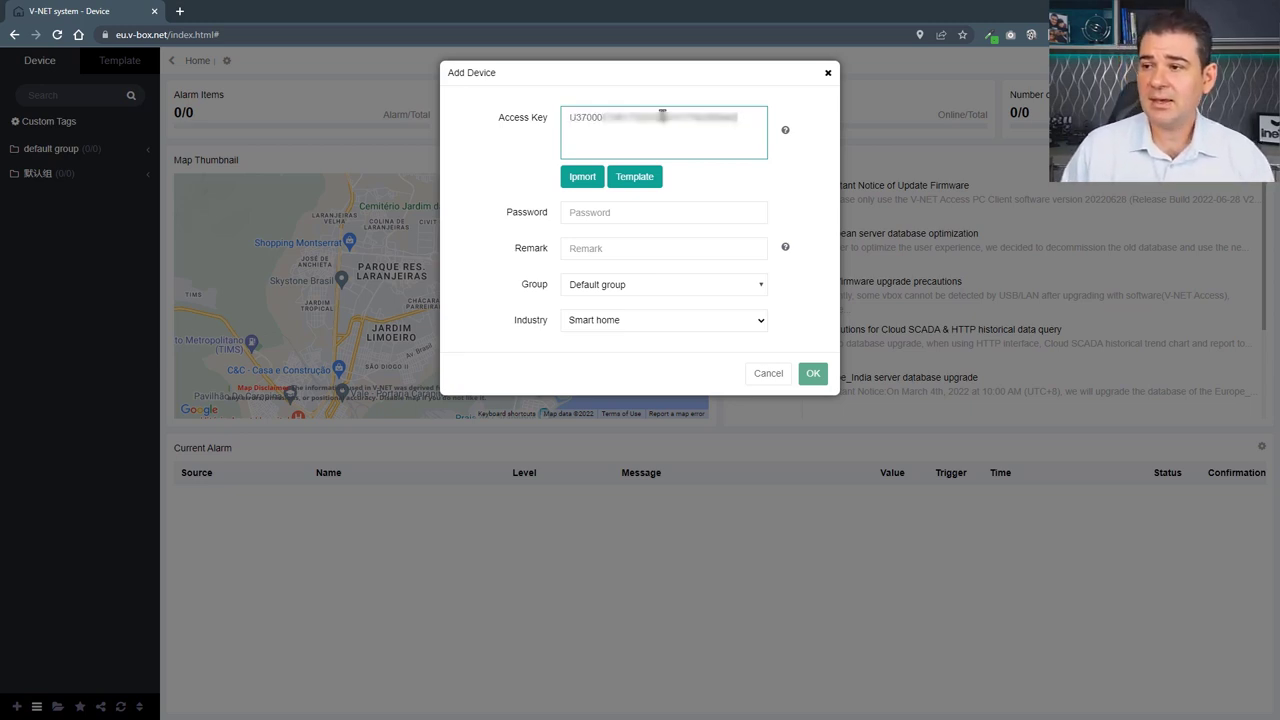
{"action": "left_click", "coordinate": [637, 216]}
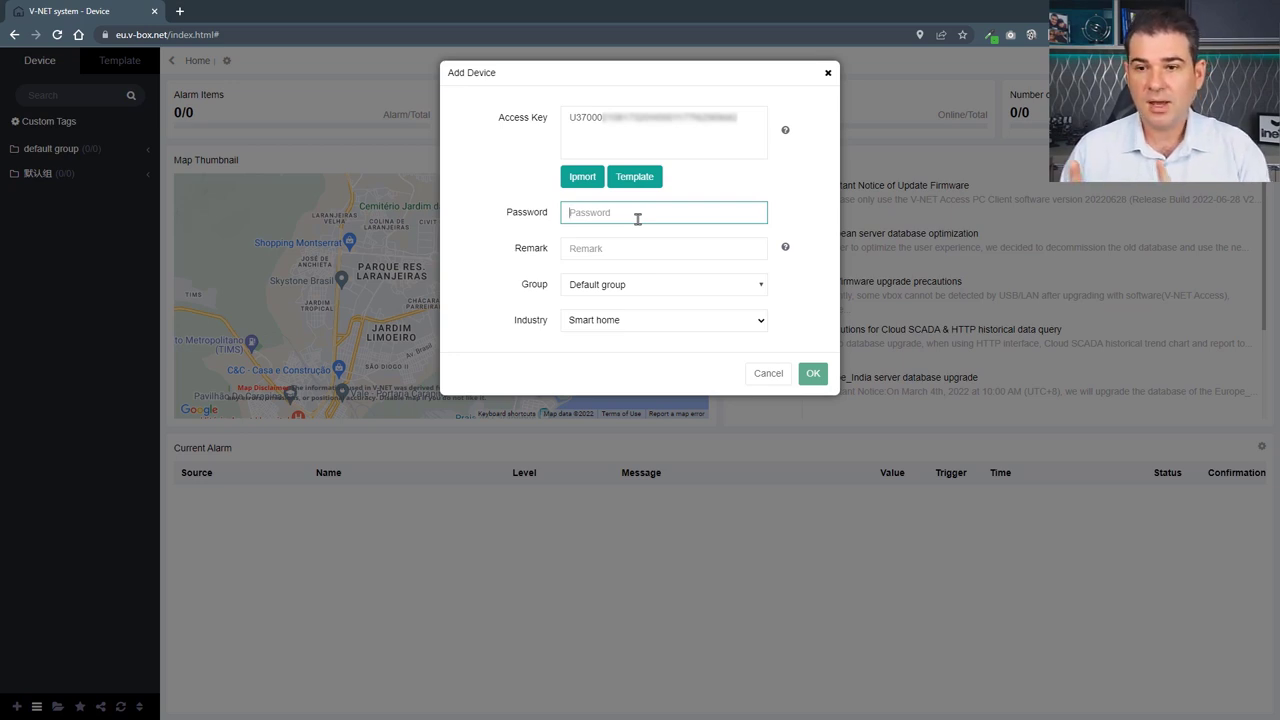
{"action": "type", "text": "8888"}
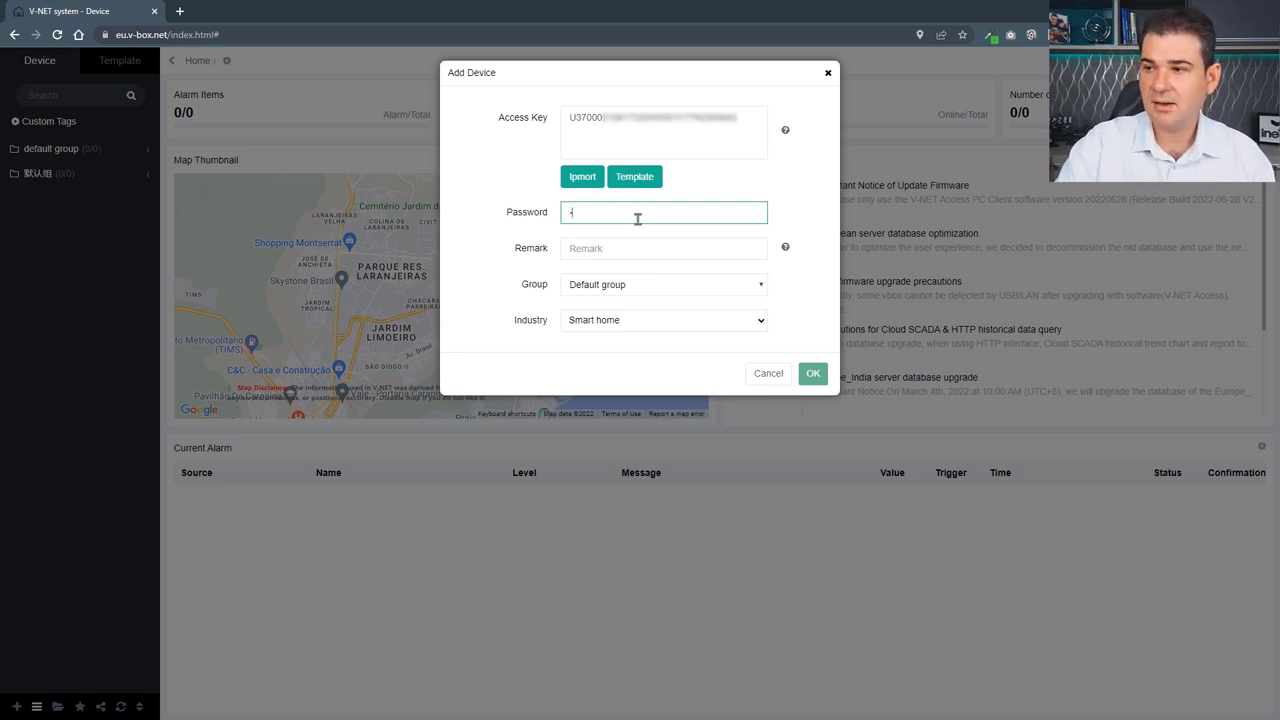
{"action": "type", "text": "88"}
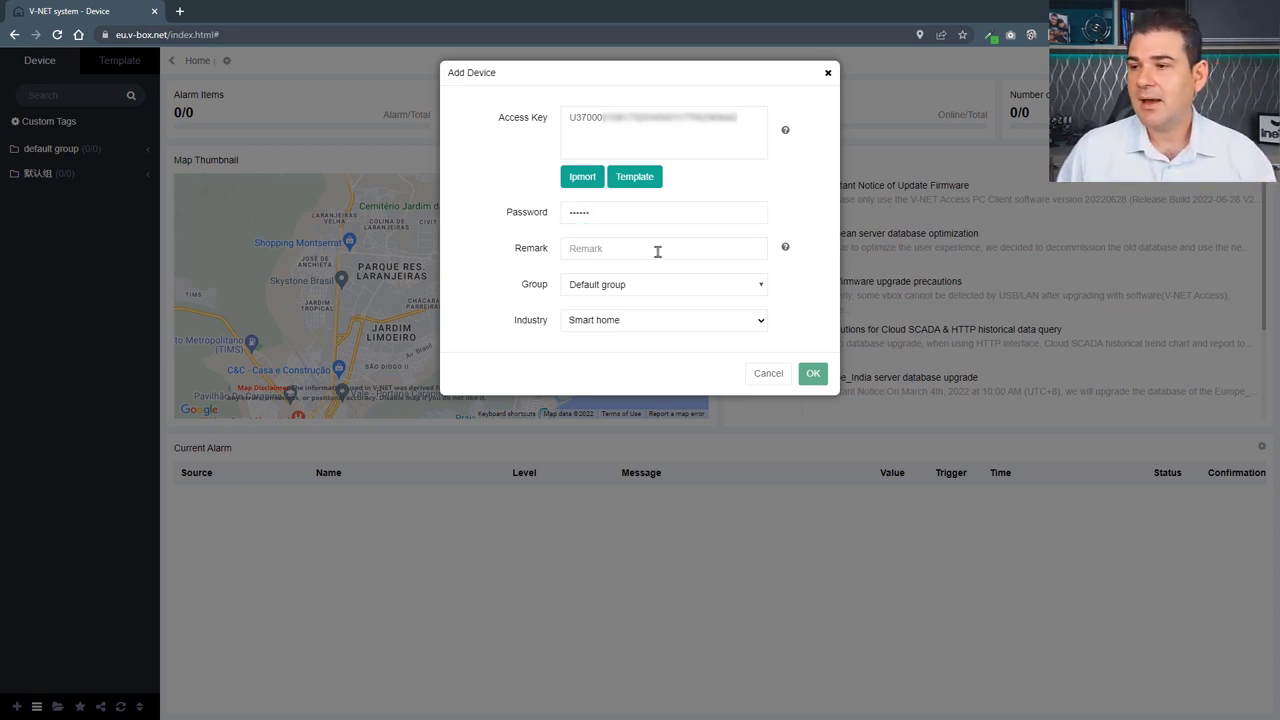
- Set the device remark to PlantaPiloto, keep Default group, choose Industry as the industry and add the device
{"action": "left_click", "coordinate": [657, 251]}
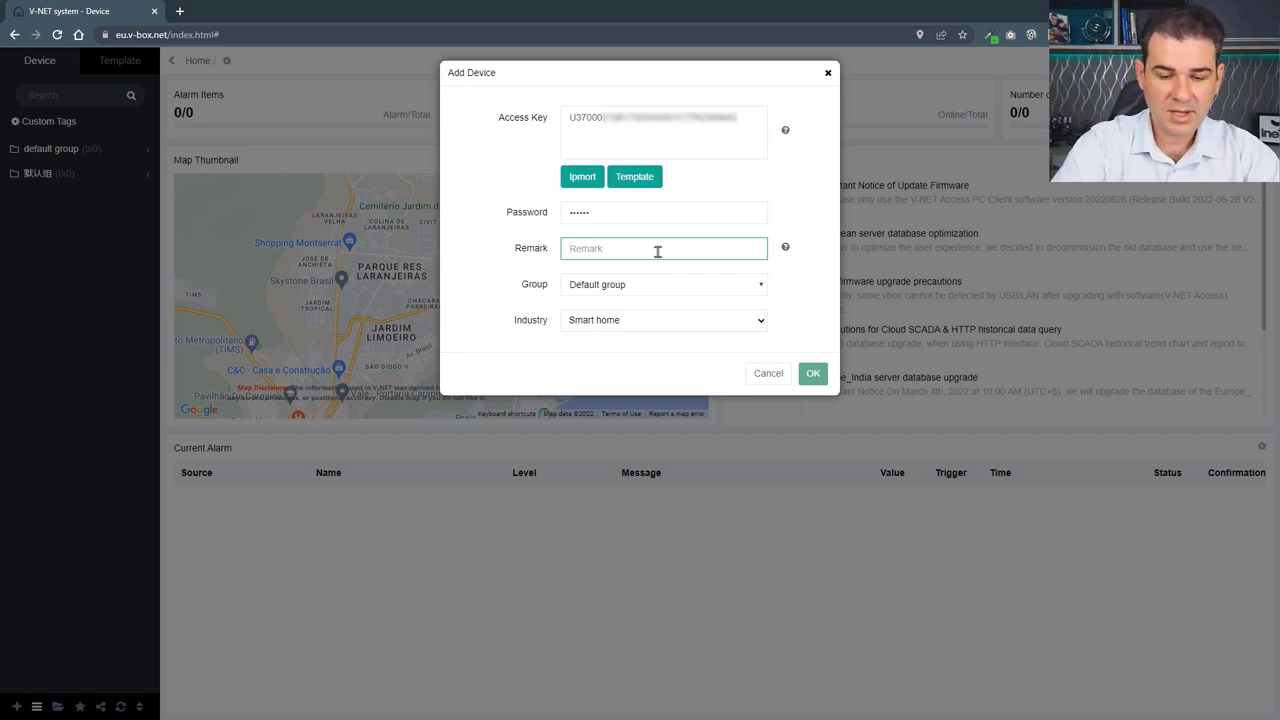
{"action": "type", "text": "PlantaPilot"}
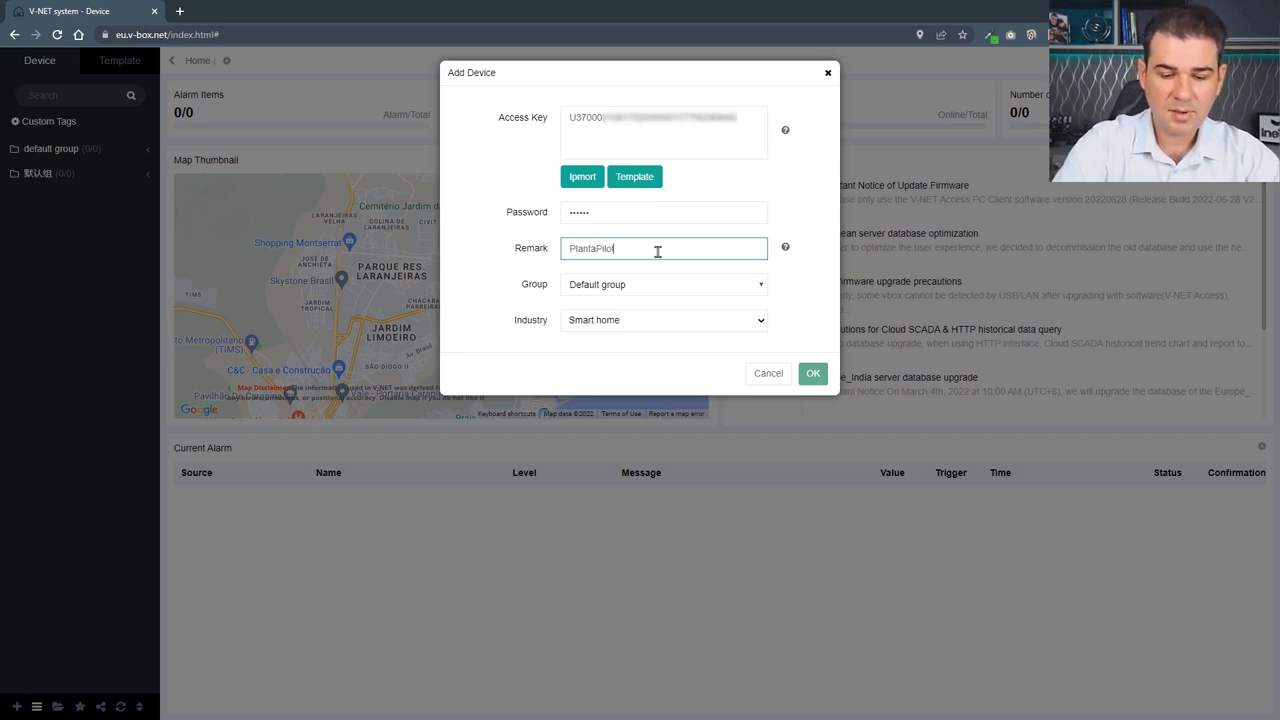
{"action": "type", "text": "o"}
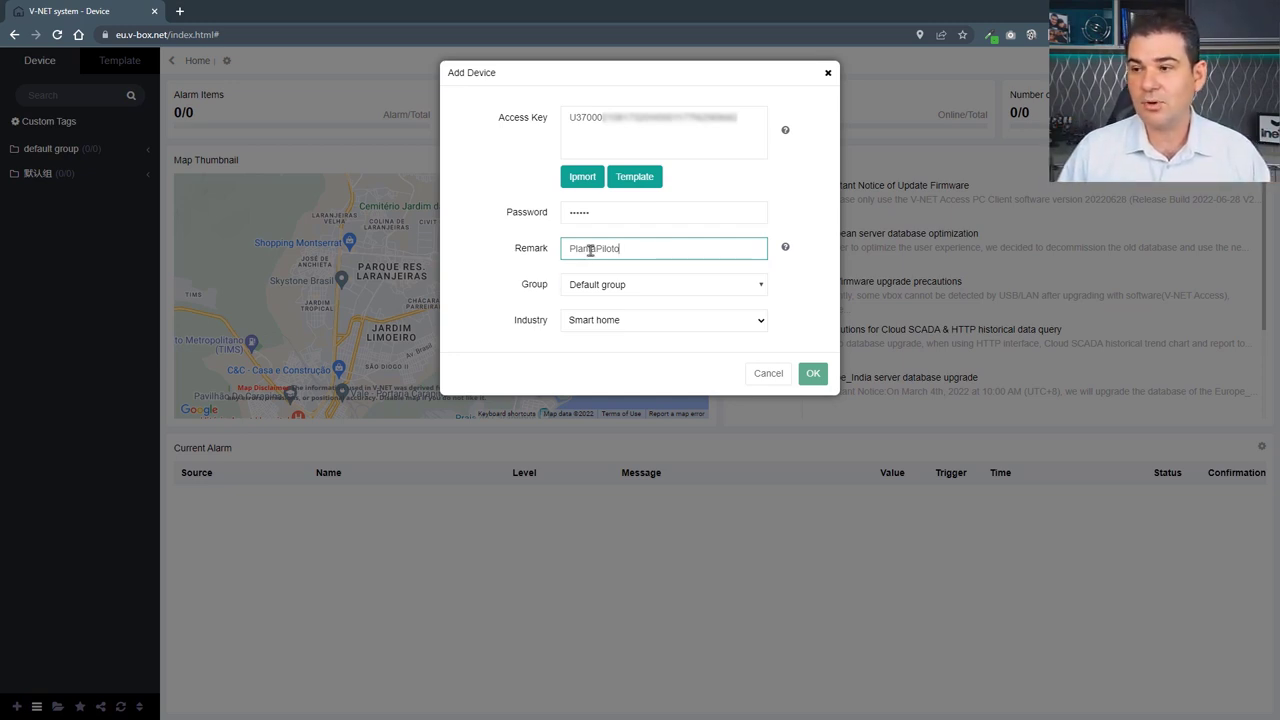
{"action": "left_click", "coordinate": [737, 288]}
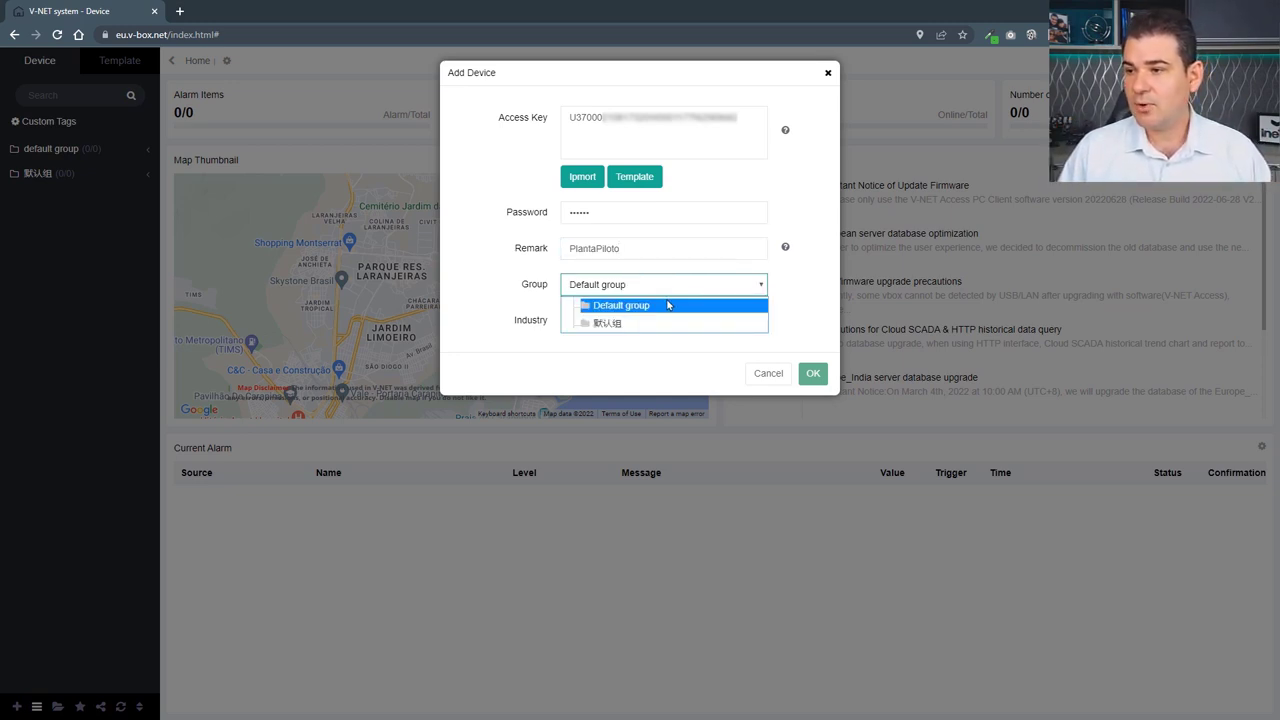
{"action": "left_click", "coordinate": [473, 289]}
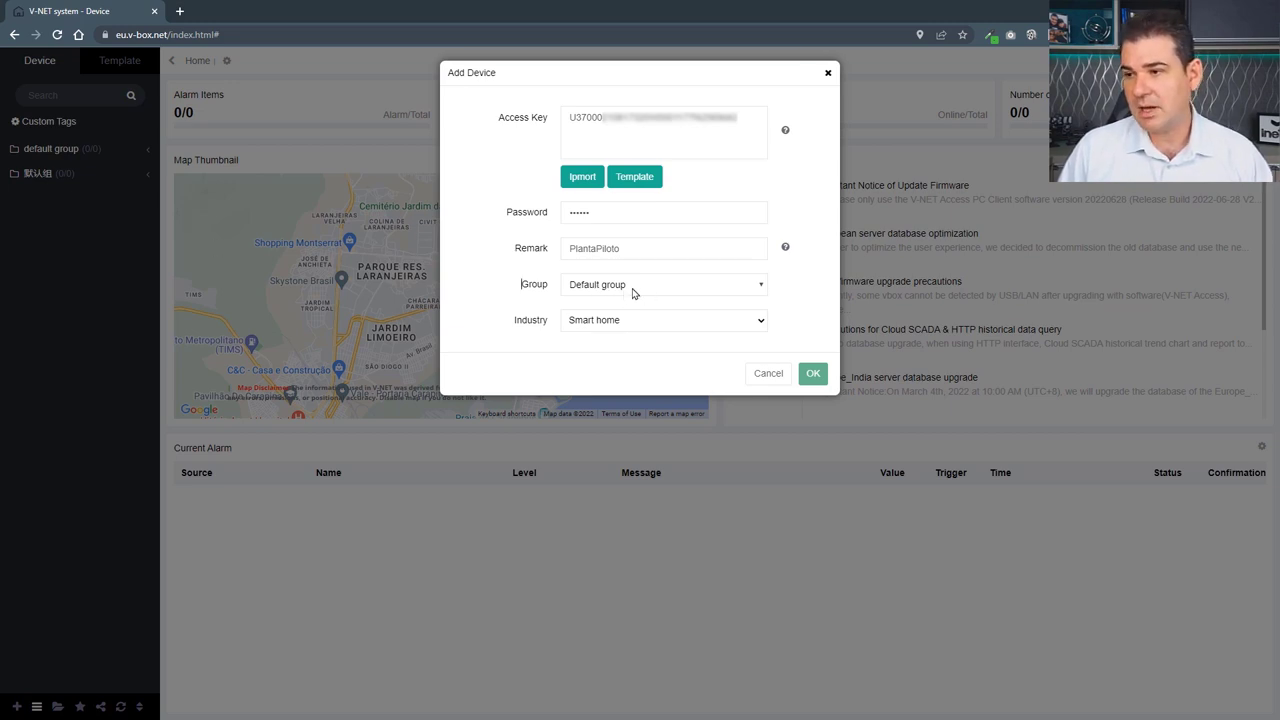
{"action": "left_click", "coordinate": [744, 321]}
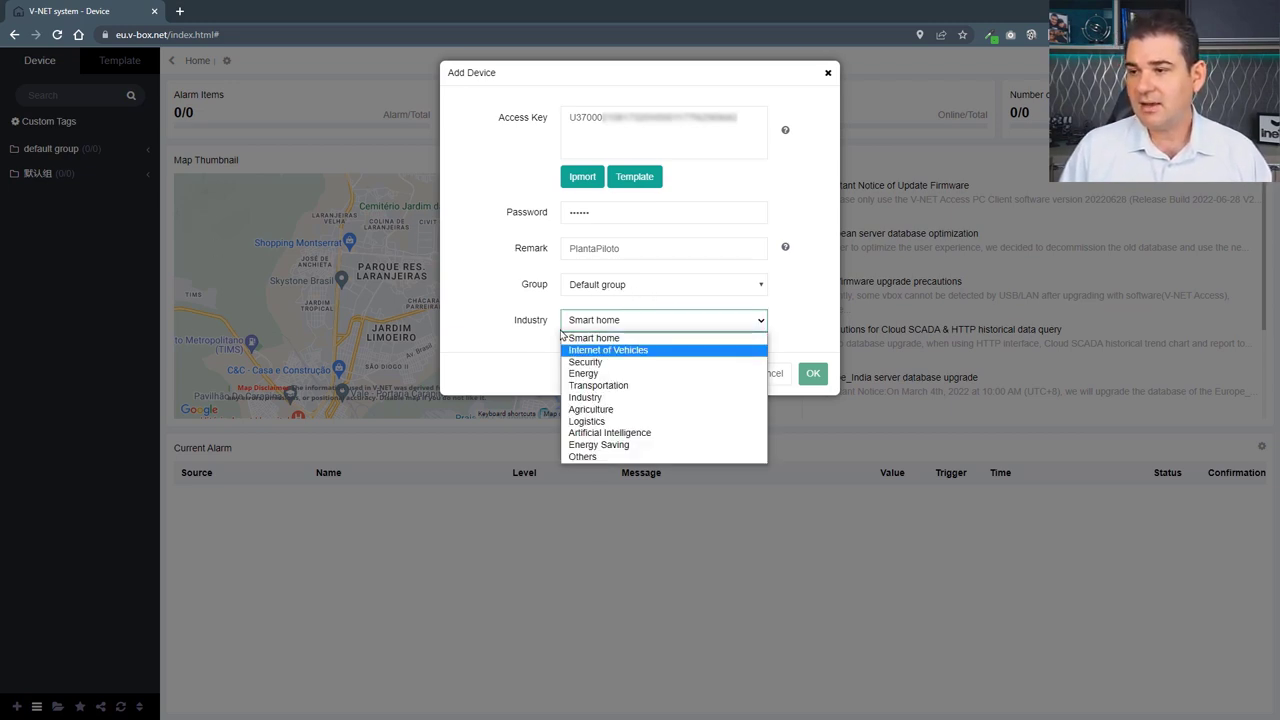
{"action": "left_click", "coordinate": [640, 397]}
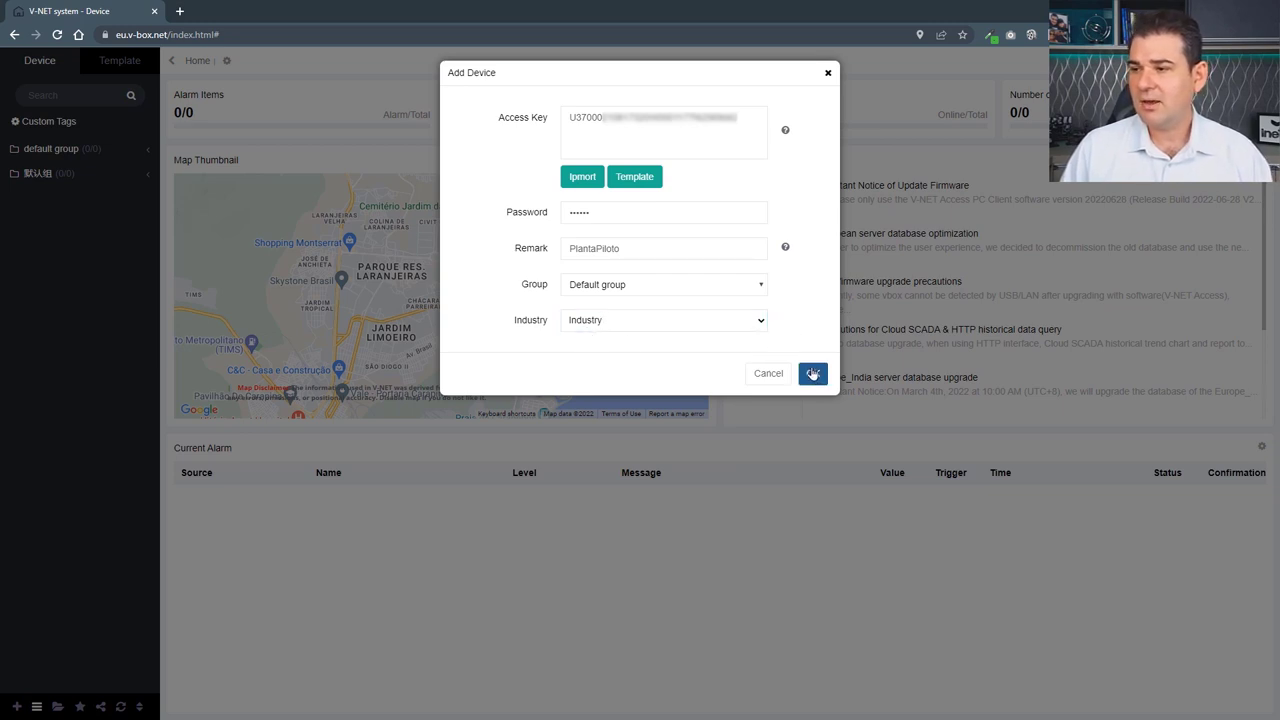
{"action": "left_click", "coordinate": [813, 374]}
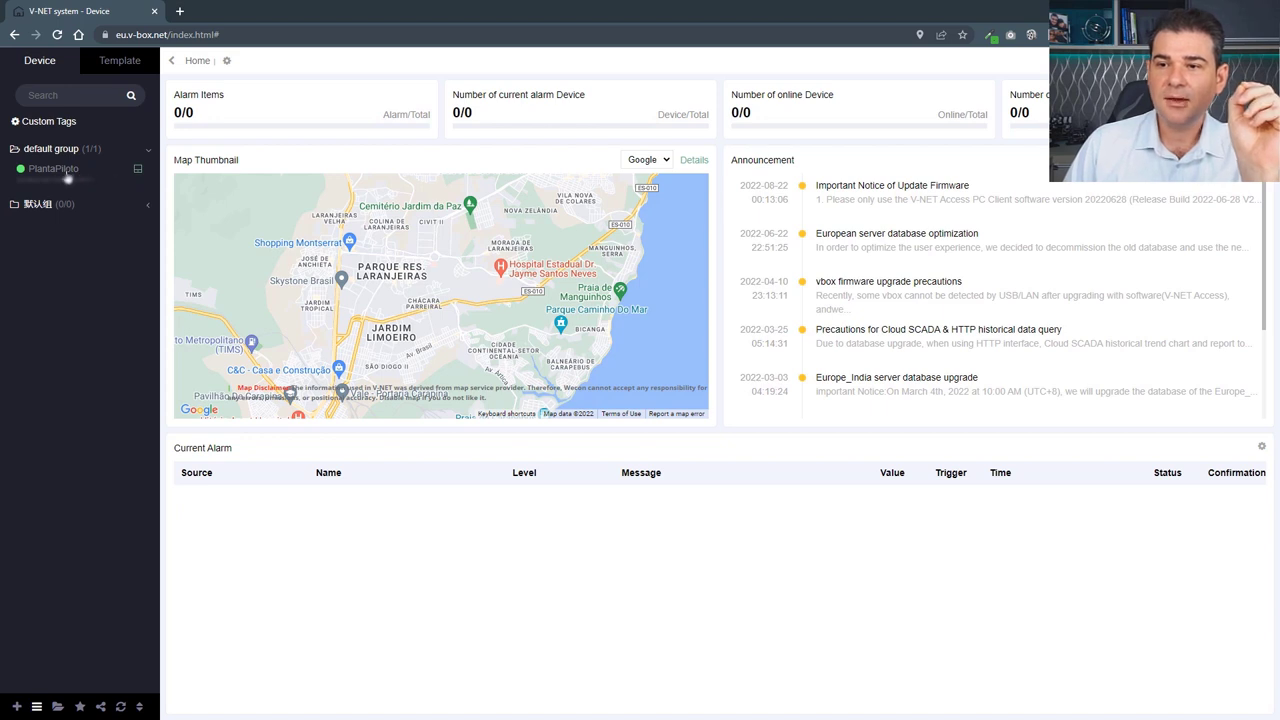
{"action": "left_click", "coordinate": [62, 172]}
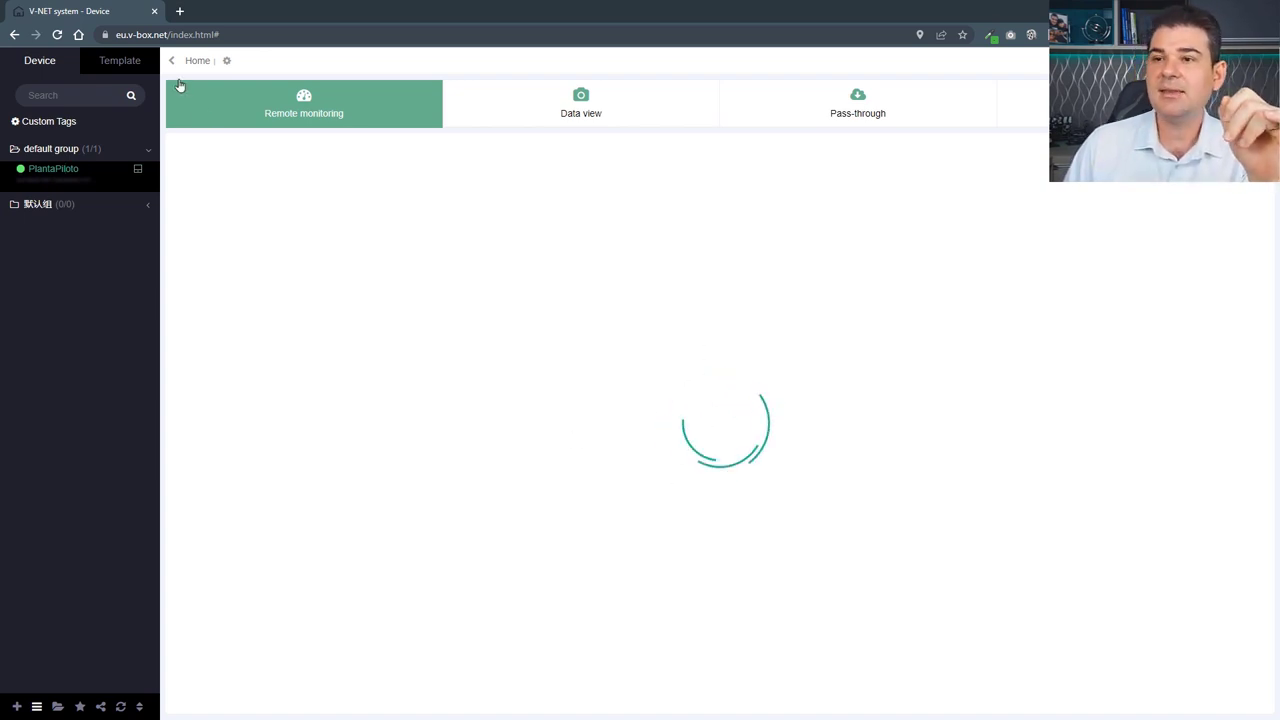
{"action": "left_click", "coordinate": [128, 35]}
{"action": "left_click", "coordinate": [160, 36]}
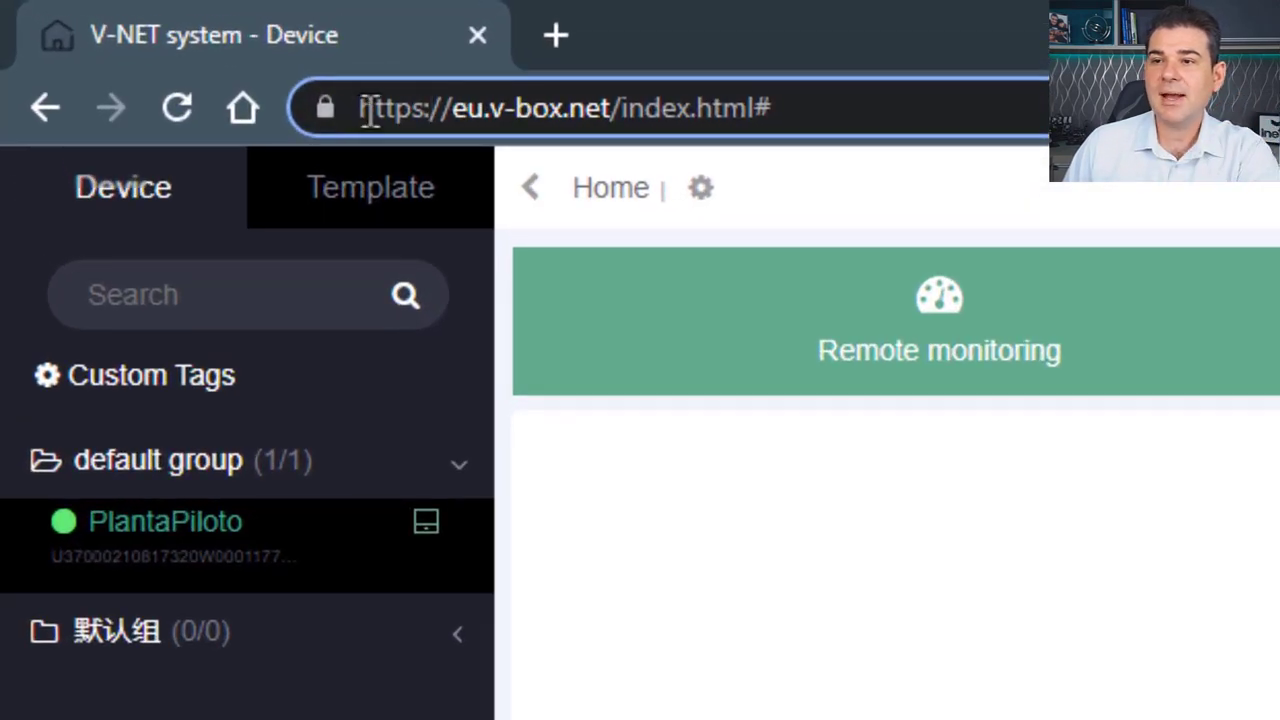
{"action": "left_click", "coordinate": [425, 108]}
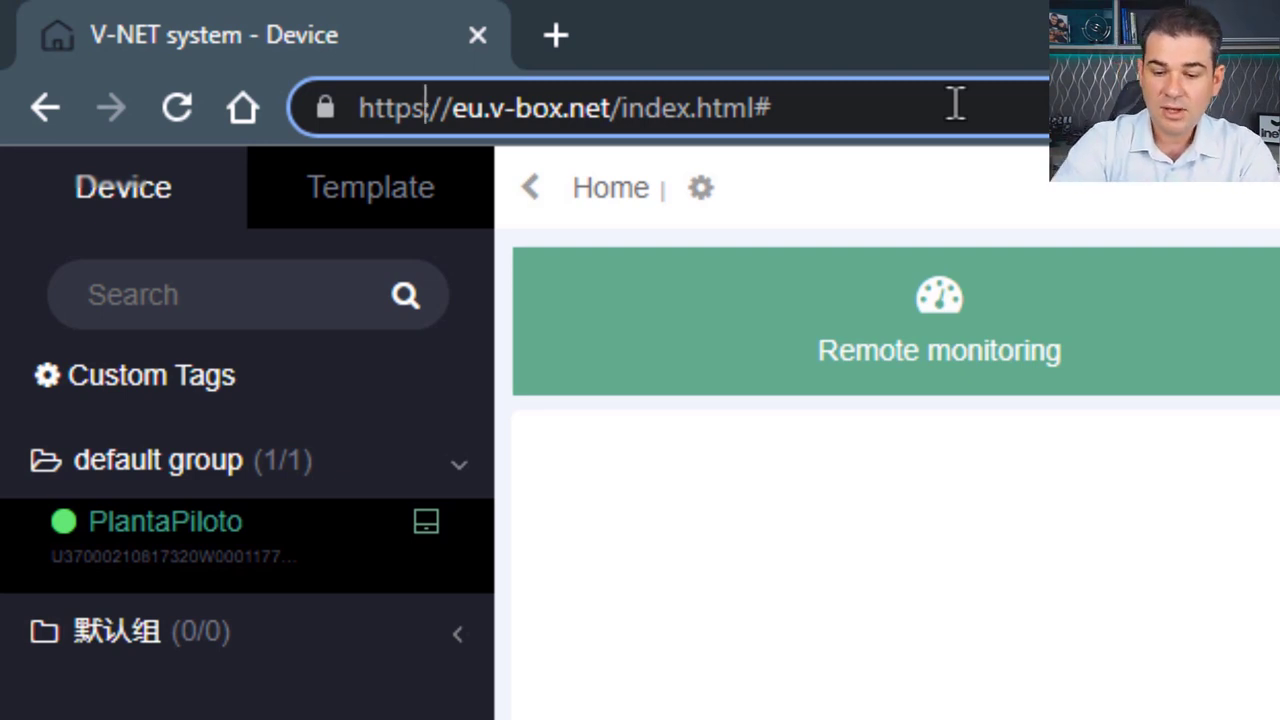
{"action": "key", "text": "BackSpace"}
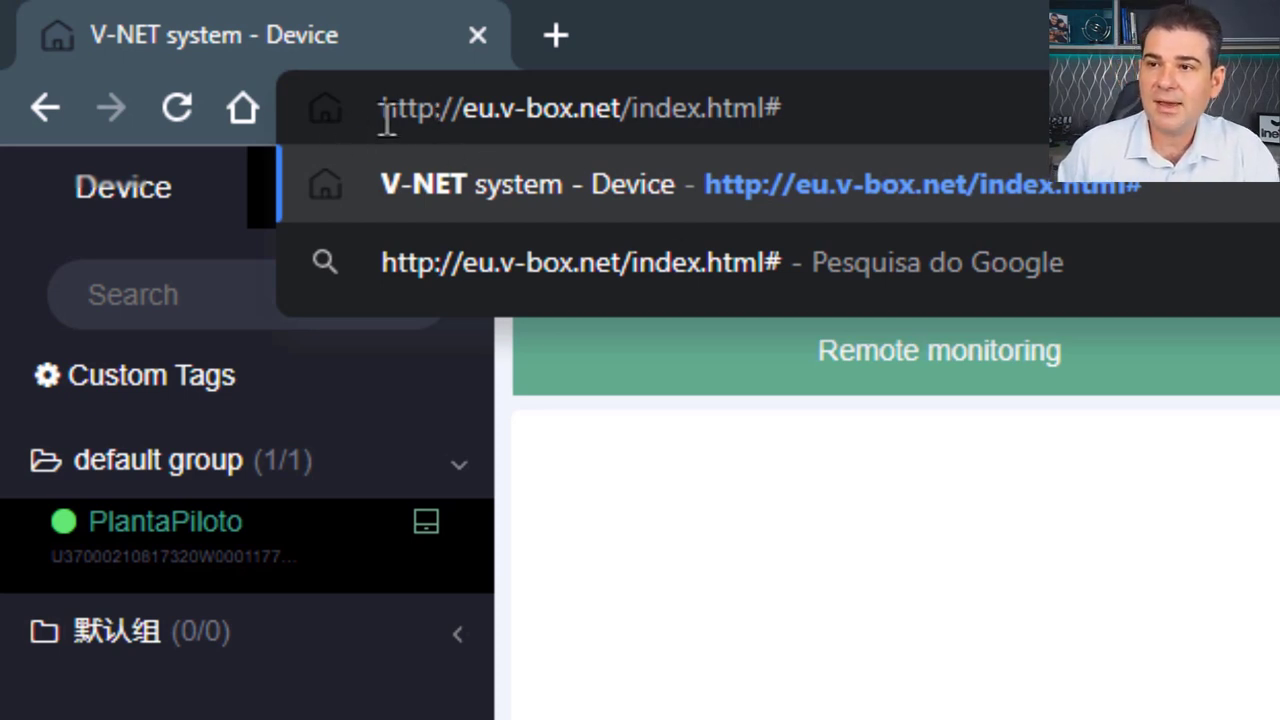
{"action": "key", "text": "Return"}
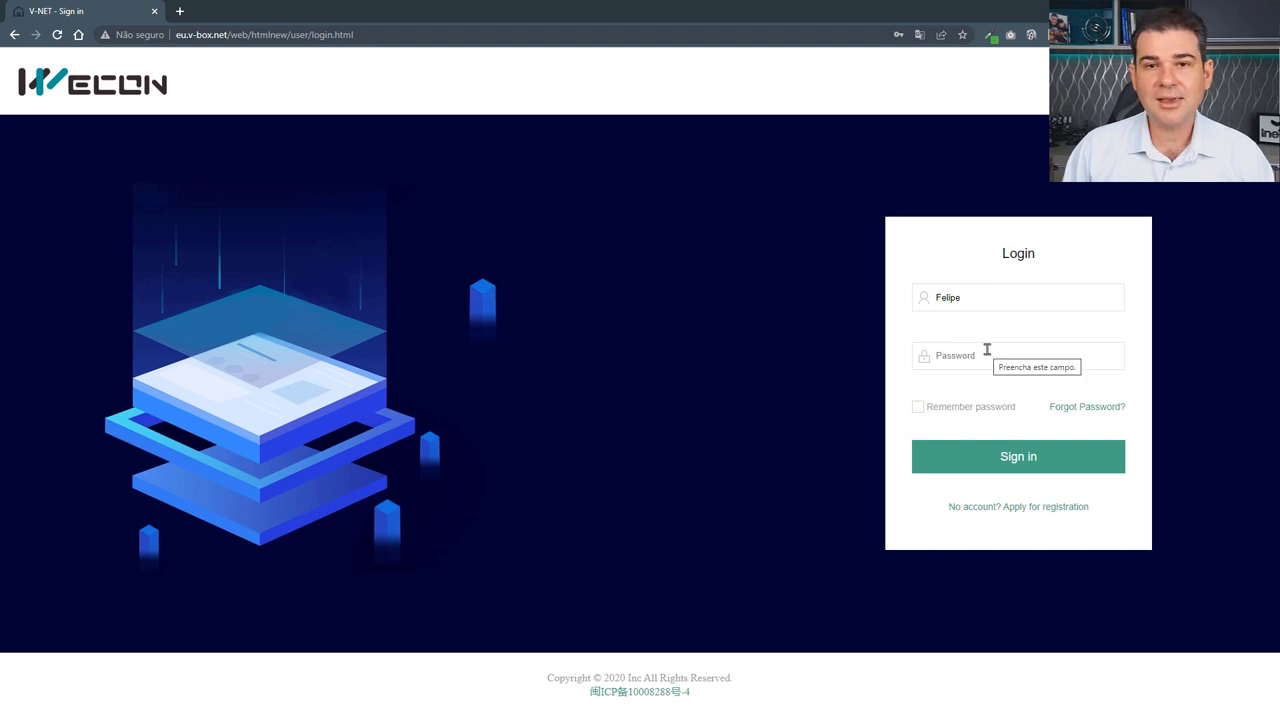
- Fill in the account's saved password and sign in to V-NET again
{"action": "left_click", "coordinate": [988, 349]}
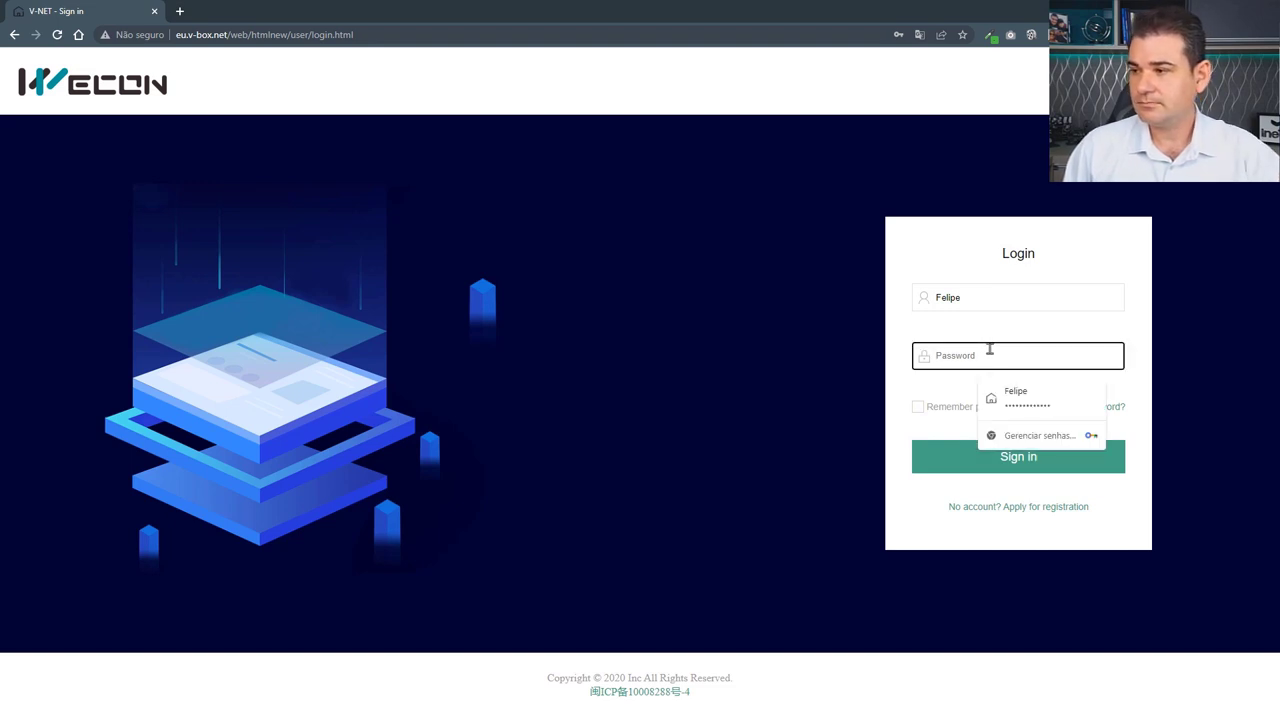
{"action": "left_click", "coordinate": [1025, 398]}
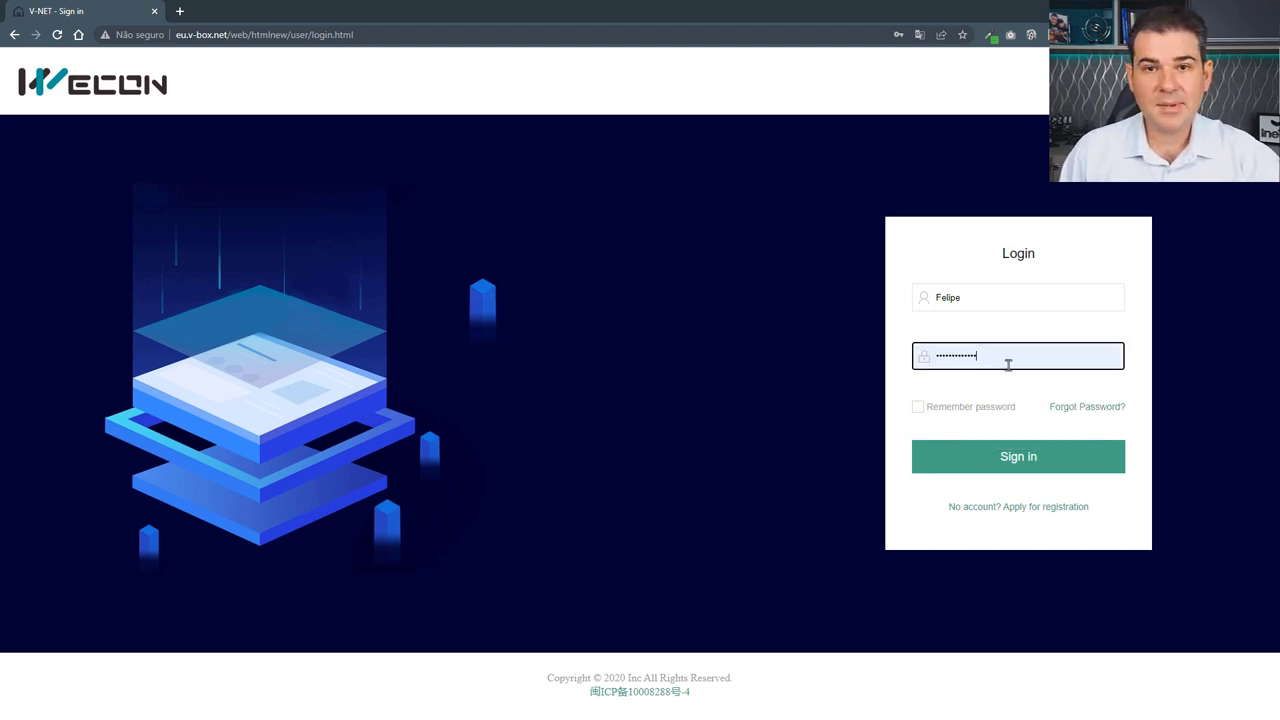
{"action": "left_click", "coordinate": [1024, 458]}
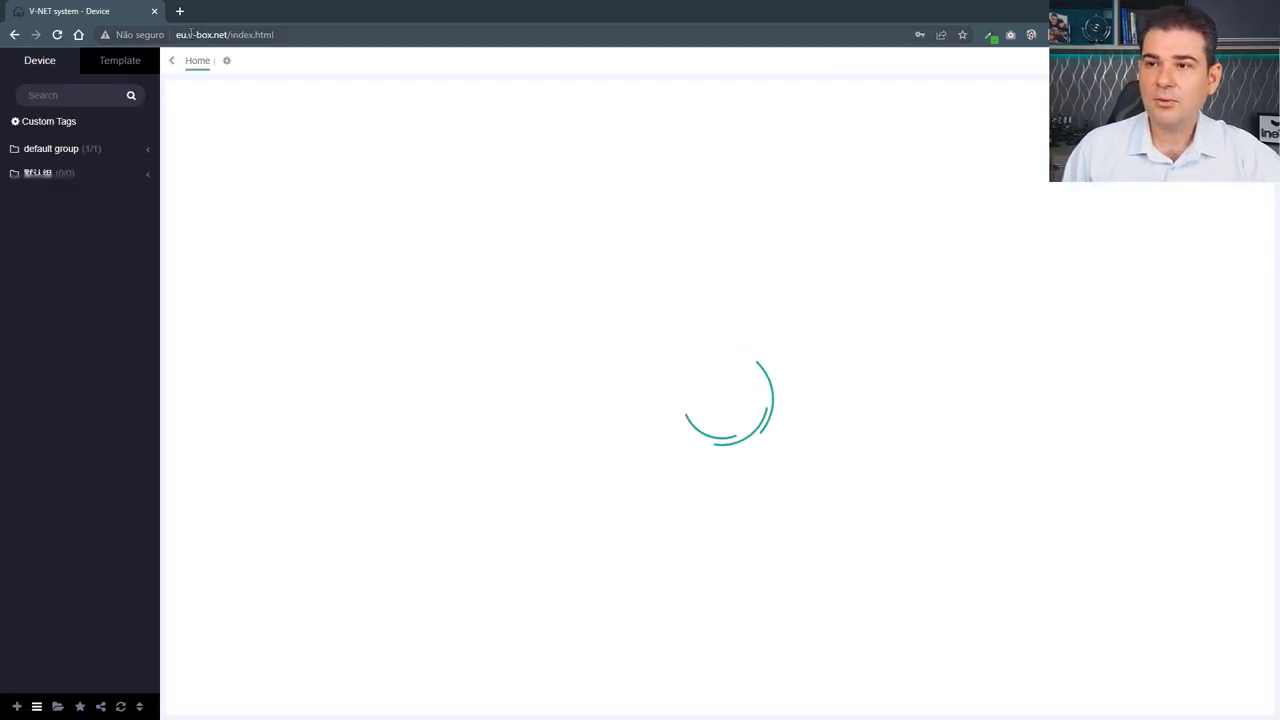
- Check the page address, expand the default group and open remote monitoring for the PlantaPiloto device
{"action": "left_click", "coordinate": [190, 34]}
{"action": "mouse_move", "coordinate": [194, 34]}
{"action": "left_mouse_down"}
{"action": "mouse_move", "coordinate": [274, 34]}
{"action": "mouse_move", "coordinate": [176, 34]}
{"action": "left_mouse_up"}
{"action": "left_click", "coordinate": [277, 34]}
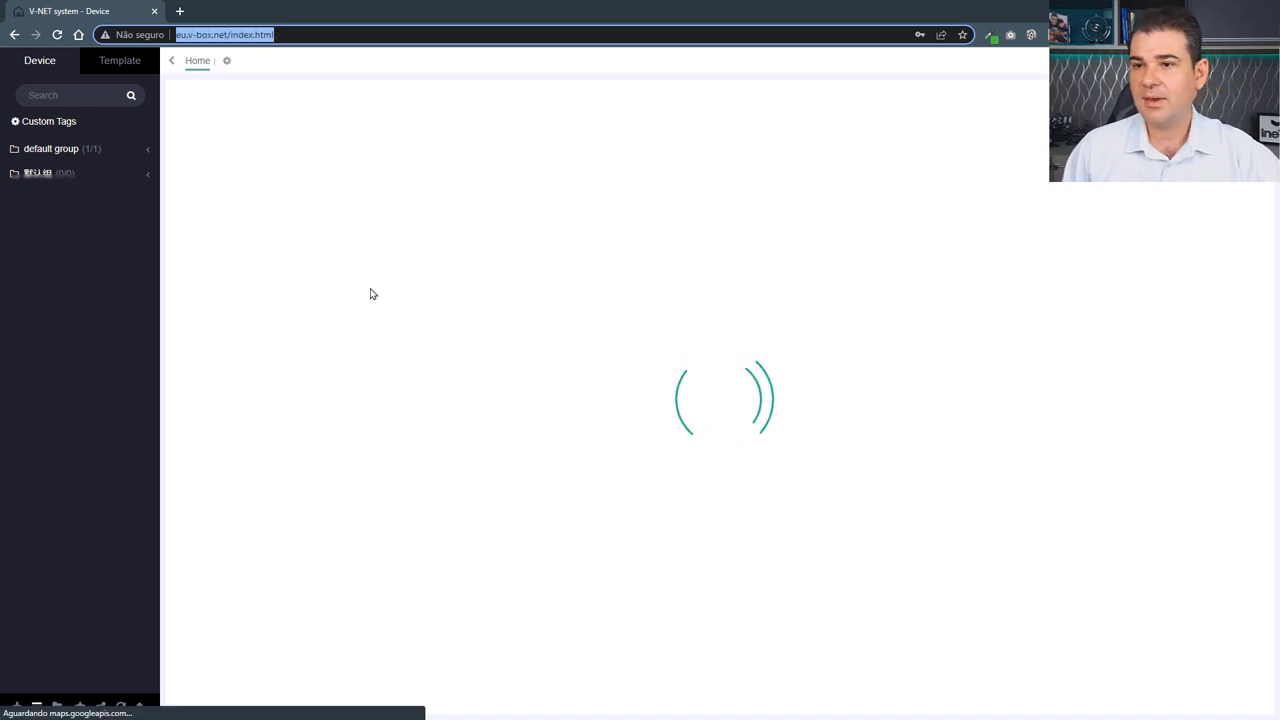
{"action": "left_click", "coordinate": [148, 152]}
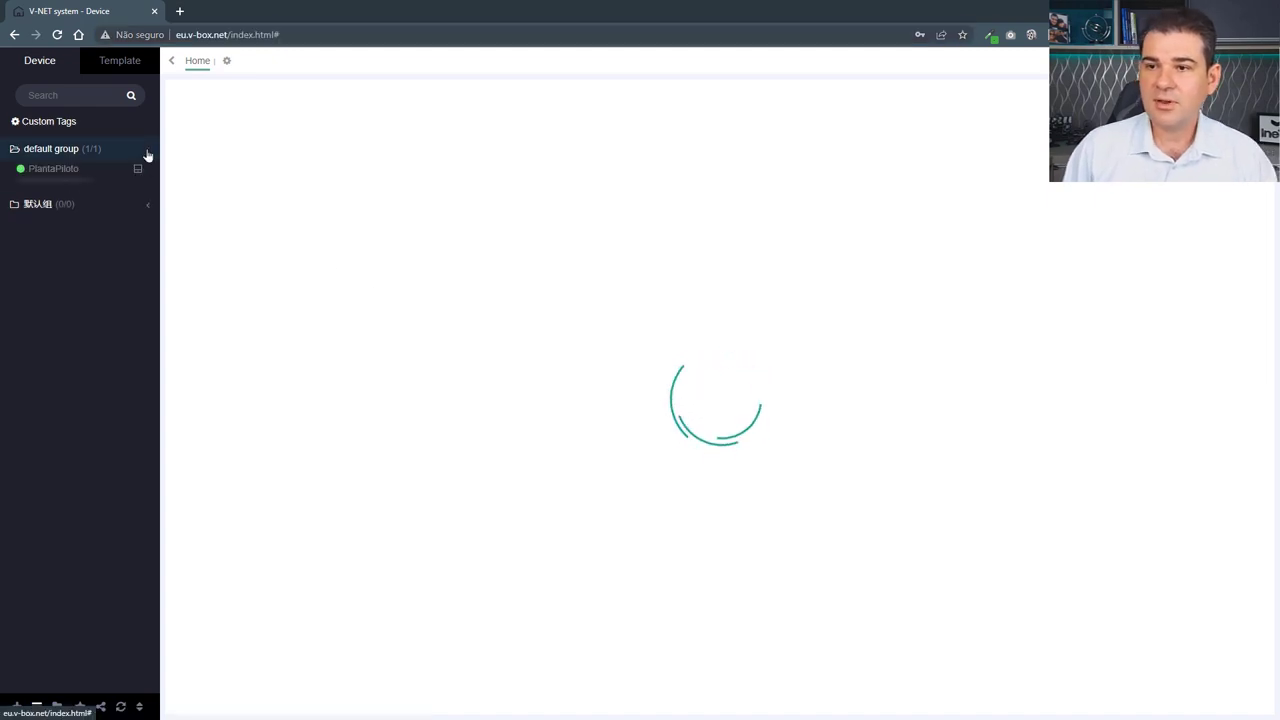
{"action": "left_click", "coordinate": [90, 175]}
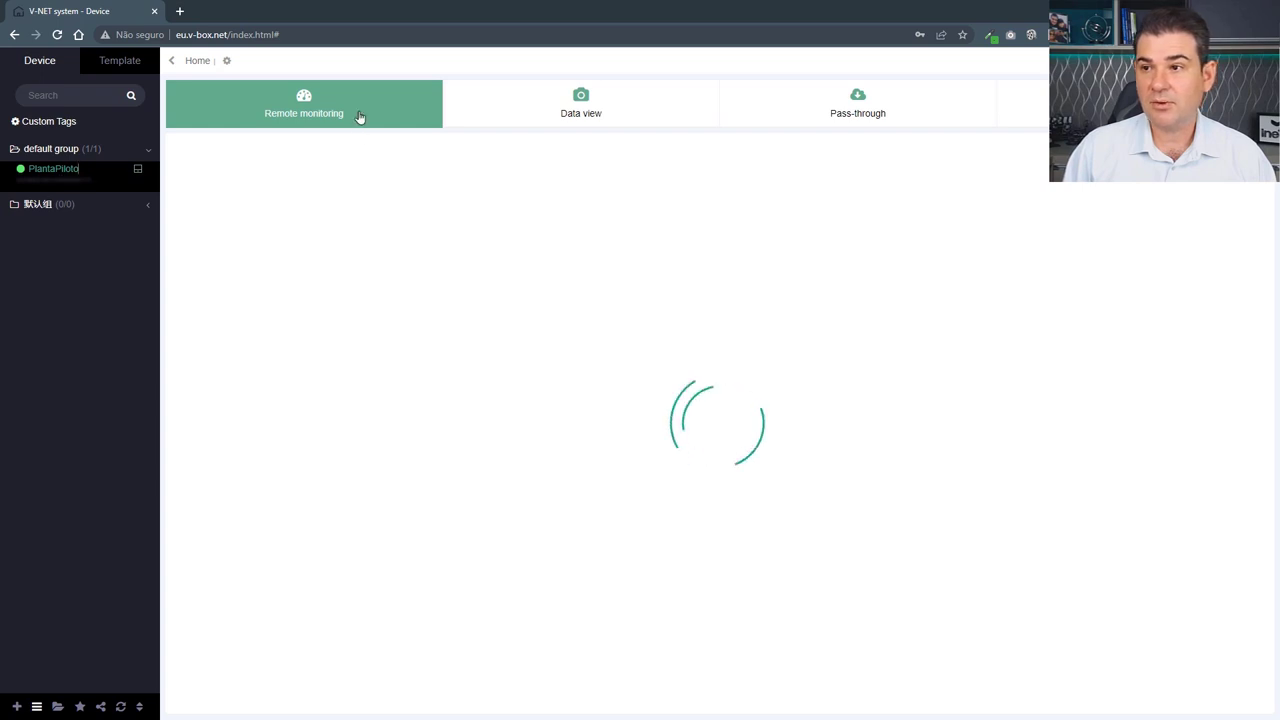